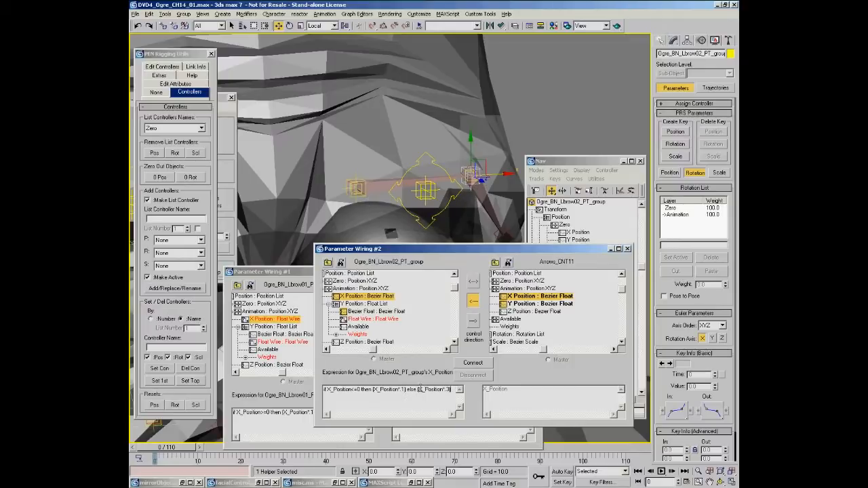
# Step: Complete the expression "if X_Position<=0 then (X_Position*.1) else (X_Position*.3)" and wire Arrows_CNT11's X Position to the X Position of Ogre_BN_Lbrow02_PT_group
pyautogui.write(')')
pyautogui.click(473, 363)
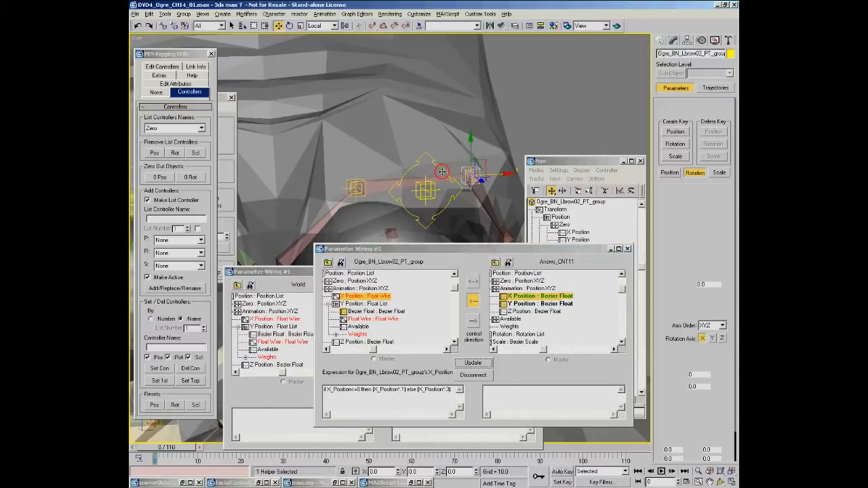
# Step: Test the left eyebrow control Arrows_CNT11 by moving it around close up and from farther out, cancelling each move
pyautogui.click(442, 171)
pyautogui.moveTo(459, 169); pyautogui.dragTo(433, 135, button='middle')
pyautogui.moveTo(406, 140); pyautogui.dragTo(339, 105)
pyautogui.rightClick(341, 107)
pyautogui.keyDown('alt'); pyautogui.moveTo(445, 212); pyautogui.dragTo(425, 160, button='middle'); pyautogui.keyUp('alt')
pyautogui.scroll(-2, 426, 158)
pyautogui.scroll(-2, 419, 147)
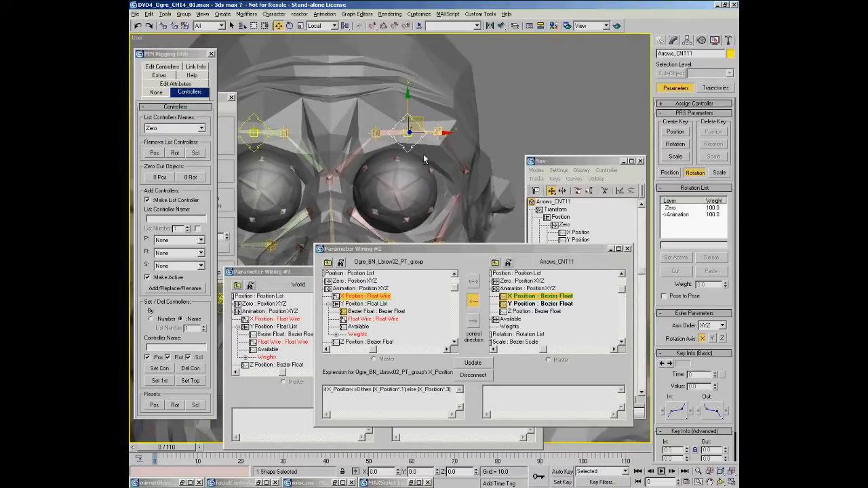
pyautogui.moveTo(421, 122); pyautogui.dragTo(373, 103)
pyautogui.rightClick(373, 102)
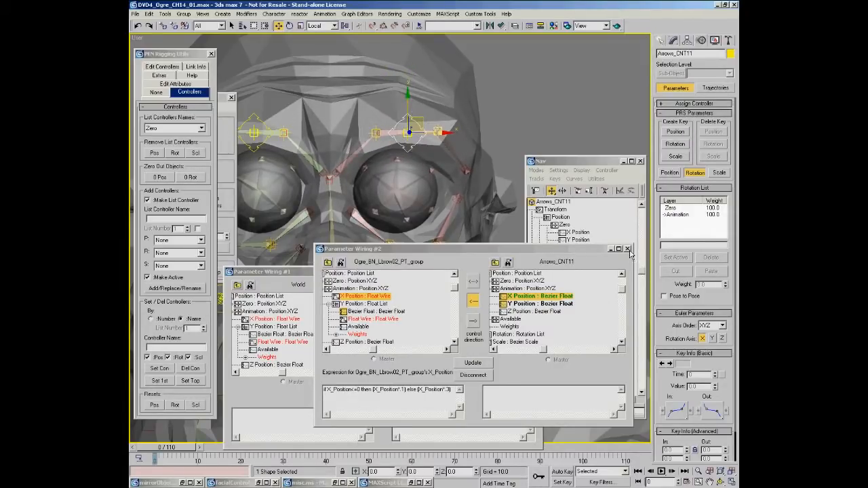
# Step: Close both Parameter Wiring dialogs
pyautogui.click(627, 249)
pyautogui.click(538, 271)
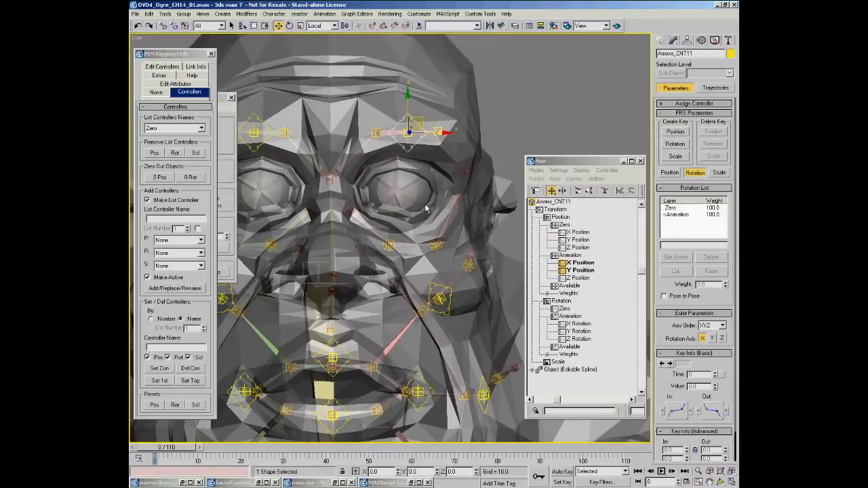
# Step: Test the ogre's right eyebrow control Arrows_CNT09 by moving it around, cancelling the move
pyautogui.keyDown('alt'); pyautogui.moveTo(458, 139); pyautogui.dragTo(440, 194, button='middle'); pyautogui.keyUp('alt')
pyautogui.keyDown('alt'); pyautogui.moveTo(361, 254); pyautogui.dragTo(427, 185, button='middle'); pyautogui.keyUp('alt')
pyautogui.scroll(-1, 433, 139)
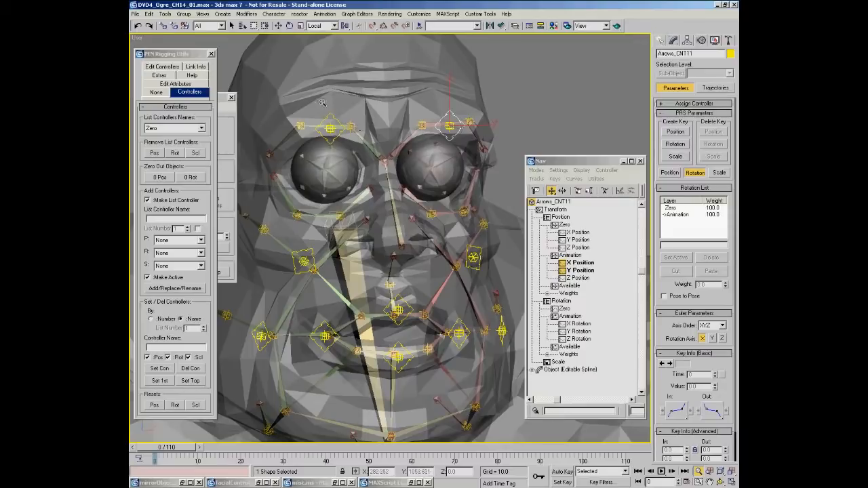
pyautogui.press('w')
pyautogui.click(335, 120)
pyautogui.moveTo(342, 113); pyautogui.dragTo(307, 90)
pyautogui.rightClick(309, 92)
pyautogui.moveTo(436, 225); pyautogui.dragTo(391, 206, button='middle')
pyautogui.keyDown('alt'); pyautogui.moveTo(335, 199); pyautogui.dragTo(372, 182, button='middle'); pyautogui.keyUp('alt')
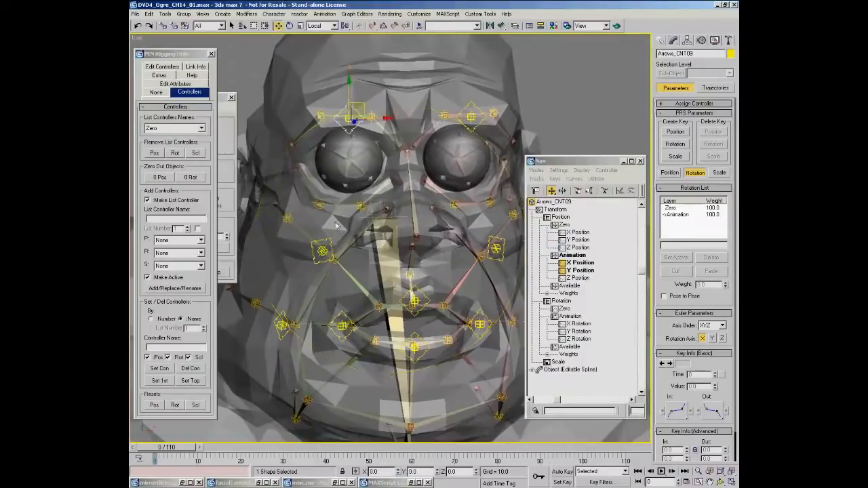
# Step: Test the right cheek control Arrows_CNT03 by moving it around, cancelling the move
pyautogui.click(329, 246)
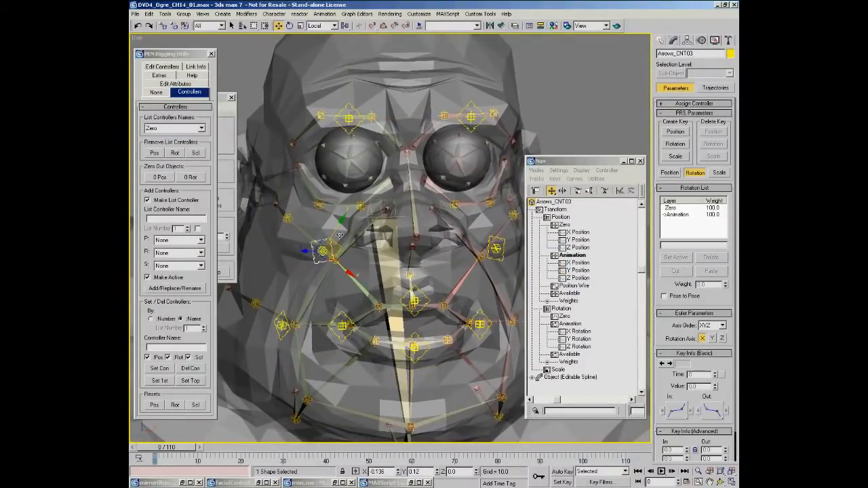
pyautogui.moveTo(339, 235); pyautogui.dragTo(339, 232)
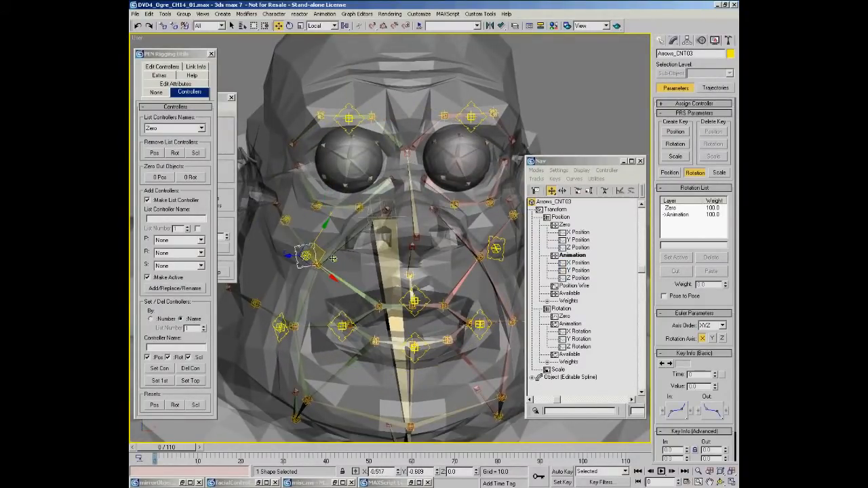
pyautogui.keyDown('alt'); pyautogui.moveTo(353, 245); pyautogui.dragTo(354, 197, button='middle'); pyautogui.keyUp('alt')
# Step: Try moving the right eyebrow control Arrows_CNT09 up and outward, and undo the move
pyautogui.click(330, 117)
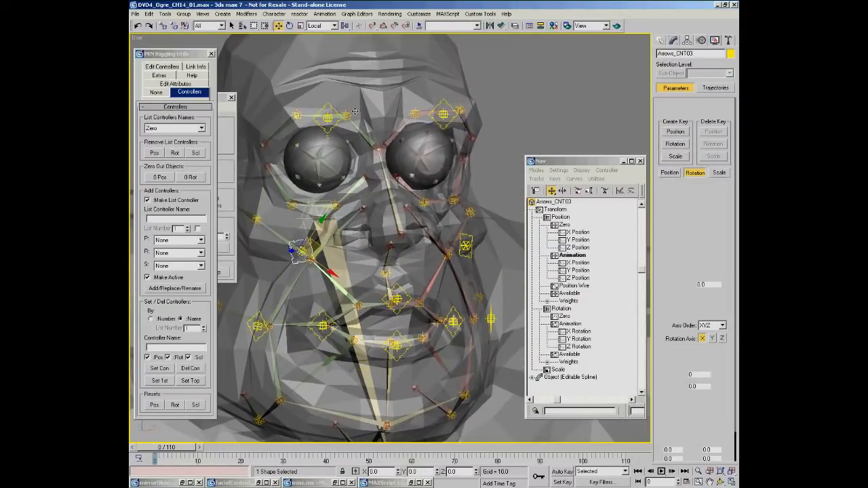
pyautogui.moveTo(341, 102); pyautogui.dragTo(325, 86)
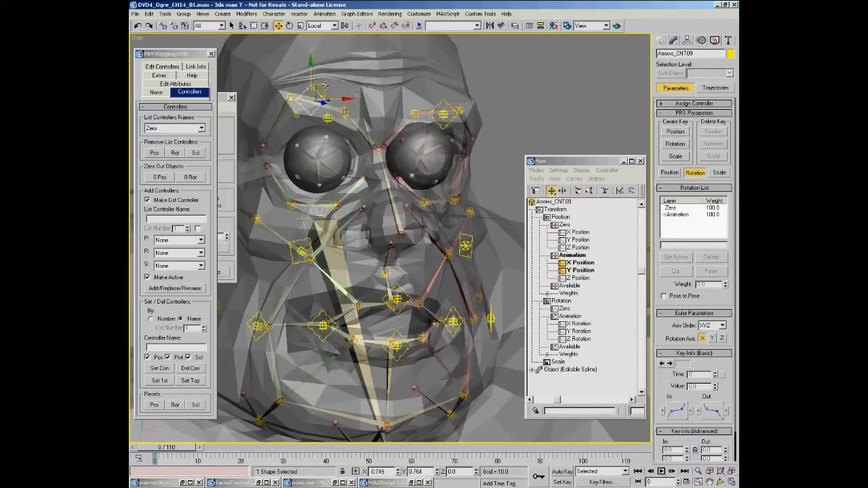
pyautogui.hotkey('ctrl', 'z')
# Step: Examine the facial bones and arrow controls on the ogre's head from several angles
pyautogui.moveTo(407, 241); pyautogui.dragTo(413, 210, button='middle')
pyautogui.keyDown('alt'); pyautogui.moveTo(495, 256); pyautogui.dragTo(484, 258, button='middle'); pyautogui.keyUp('alt')
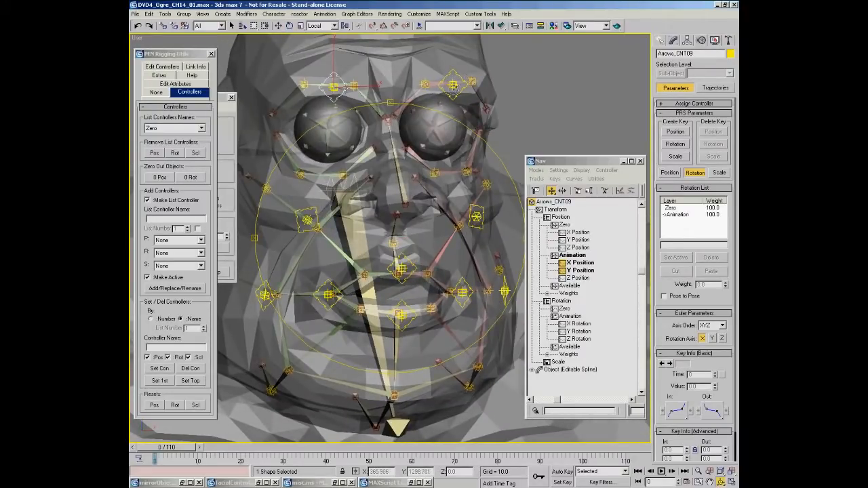
pyautogui.keyDown('alt'); pyautogui.moveTo(422, 126); pyautogui.dragTo(336, 173, button='middle'); pyautogui.keyUp('alt')
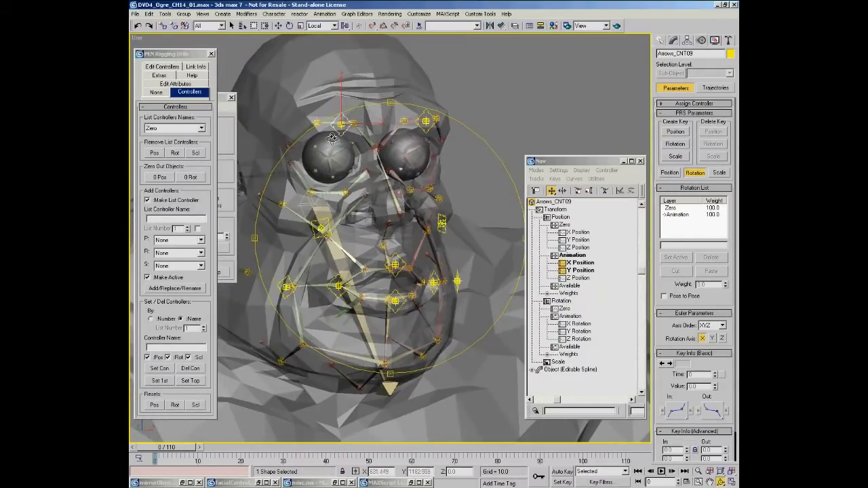
pyautogui.keyDown('alt'); pyautogui.moveTo(383, 203); pyautogui.dragTo(311, 265, button='middle'); pyautogui.keyUp('alt')
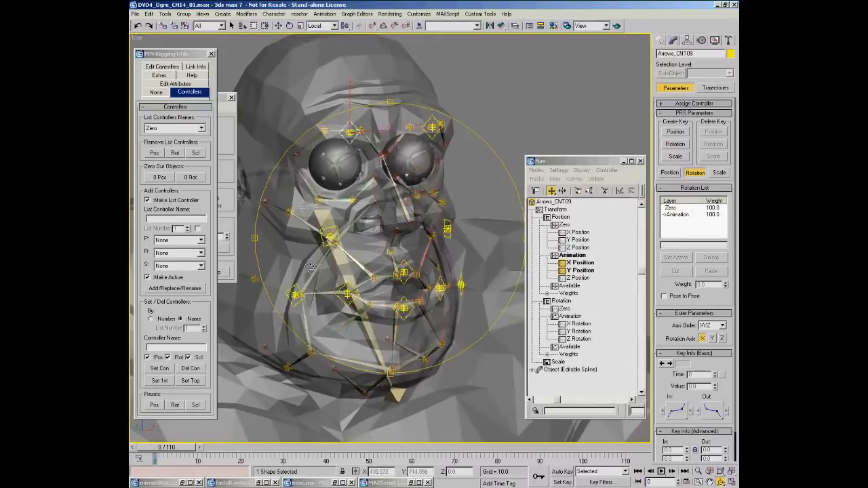
pyautogui.keyDown('alt'); pyautogui.moveTo(390, 255); pyautogui.dragTo(387, 237, button='middle'); pyautogui.keyUp('alt')
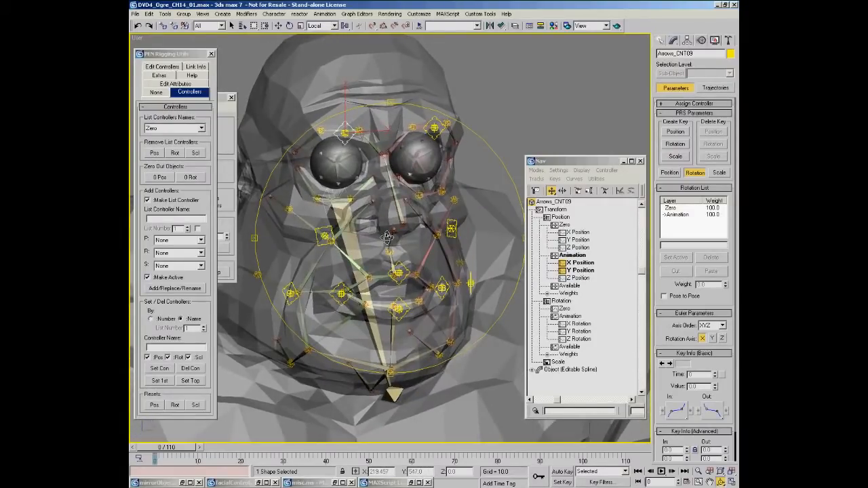
pyautogui.moveTo(402, 245)
pyautogui.keyDown('alt'); pyautogui.mouseDown(button='middle')
pyautogui.moveTo(422, 206)
pyautogui.moveTo(404, 250)
pyautogui.mouseUp(button='middle'); pyautogui.keyUp('alt')
pyautogui.keyDown('alt'); pyautogui.moveTo(376, 224); pyautogui.dragTo(400, 240, button='middle'); pyautogui.keyUp('alt')
pyautogui.moveTo(400, 243); pyautogui.dragTo(399, 236)
pyautogui.keyDown('alt'); pyautogui.moveTo(400, 236); pyautogui.dragTo(427, 239, button='middle'); pyautogui.keyUp('alt')
pyautogui.rightClick(422, 247)
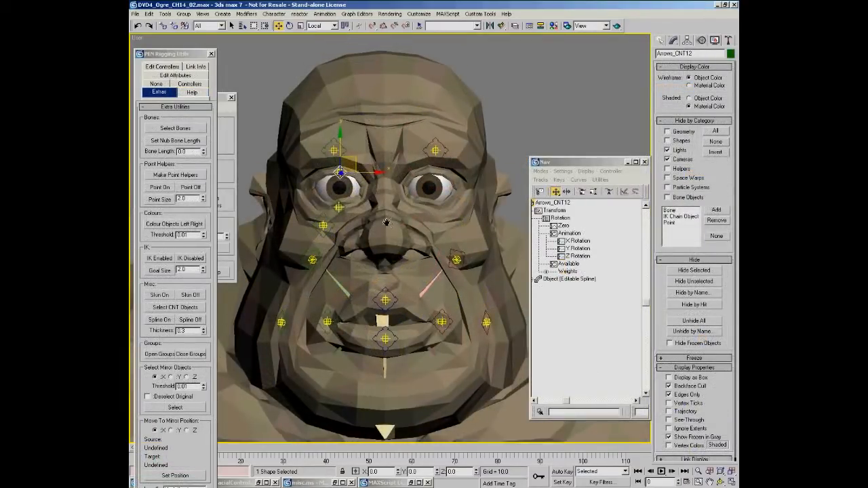
# Step: Test the right eyebrow control Arrows_CNT09 on the textured ogre head by moving it in several directions
pyautogui.moveTo(385, 223); pyautogui.dragTo(378, 230, button='middle')
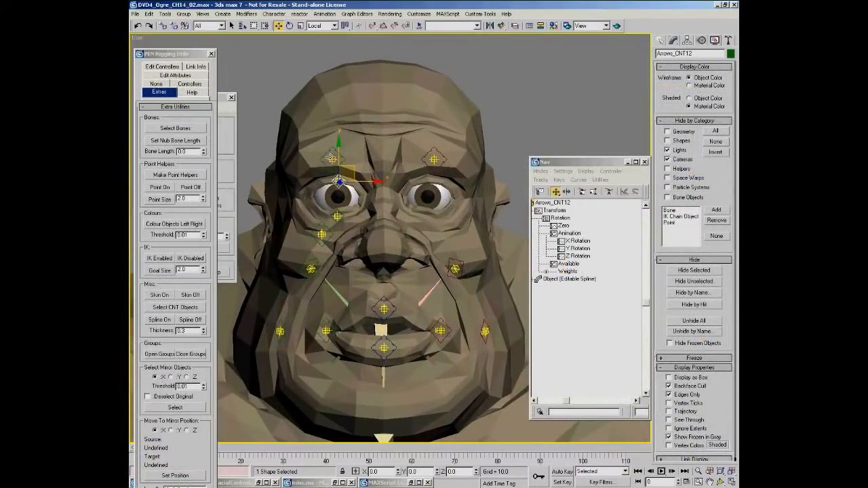
pyautogui.scroll(3, 332, 192)
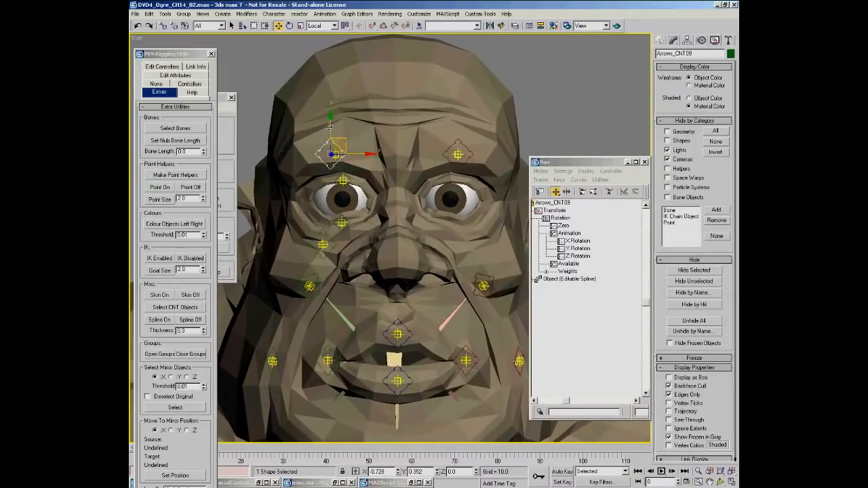
pyautogui.moveTo(353, 133); pyautogui.dragTo(336, 144)
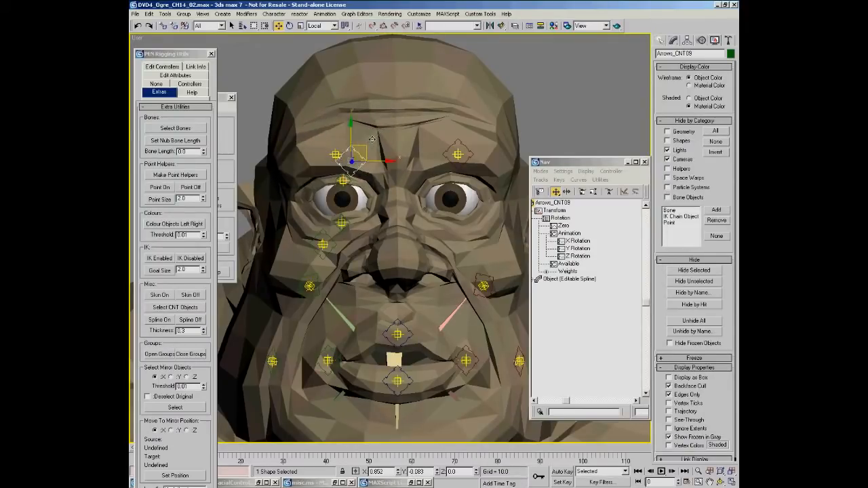
pyautogui.moveTo(388, 119); pyautogui.dragTo(357, 171)
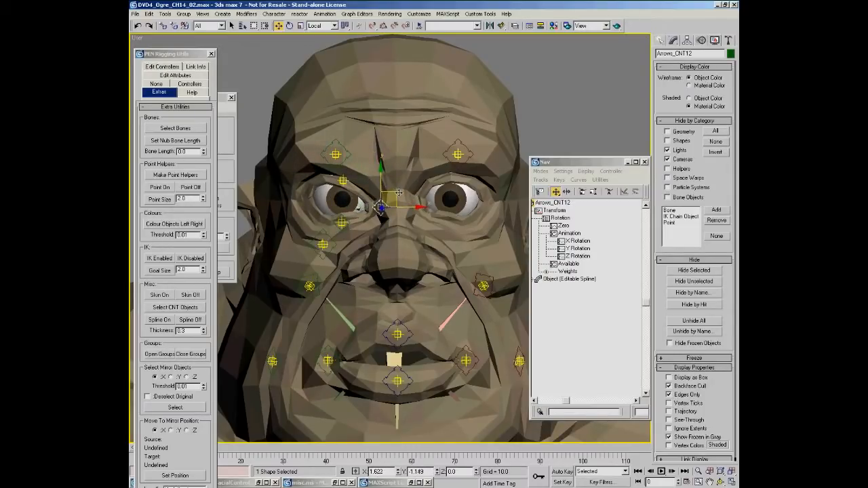
# Step: Test the right upper eyelid control Arrows_CNT12 by moving it around, cancelling the move
pyautogui.moveTo(399, 194); pyautogui.dragTo(403, 195)
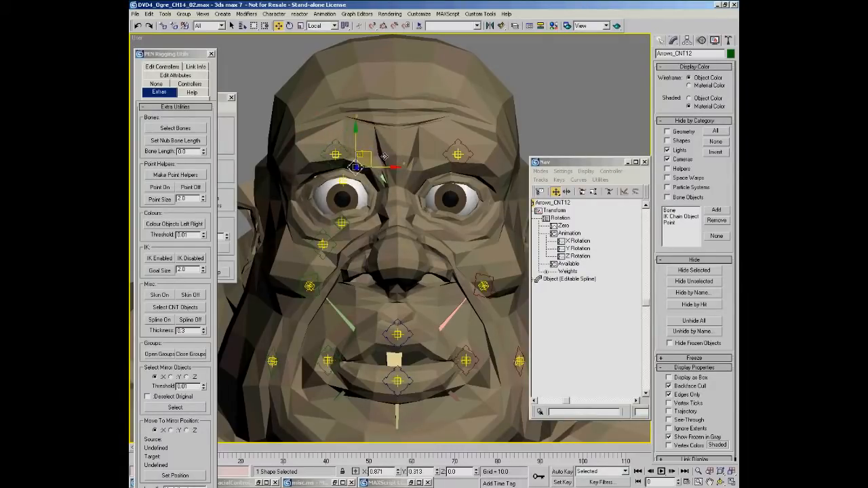
pyautogui.moveTo(378, 147); pyautogui.dragTo(353, 162)
pyautogui.rightClick(353, 161)
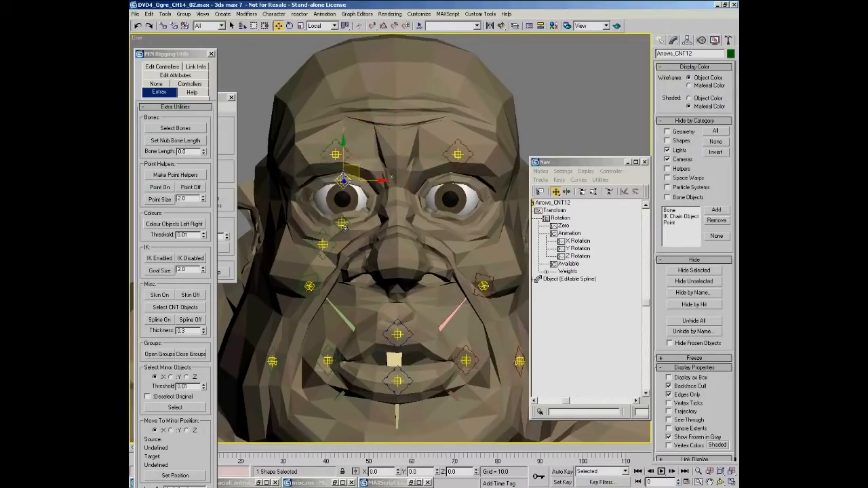
# Step: Test the right lower eyelid control Arrows_CNT13 by moving it sideways and up over the eye, cancelling the moves
pyautogui.click(352, 224)
pyautogui.moveTo(357, 206); pyautogui.dragTo(316, 210)
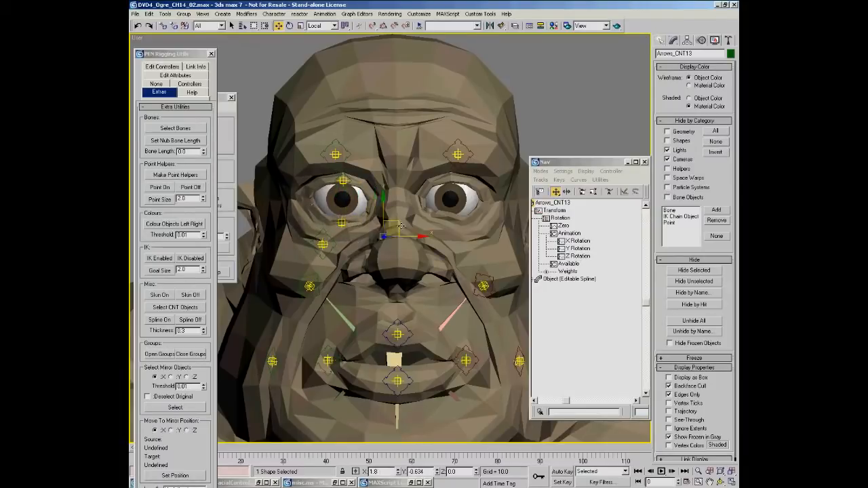
pyautogui.moveTo(401, 226); pyautogui.dragTo(357, 221)
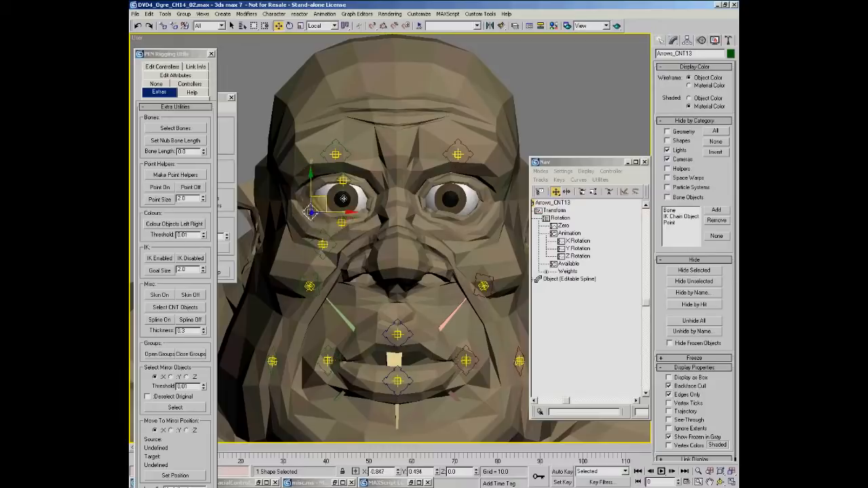
pyautogui.moveTo(353, 209); pyautogui.dragTo(354, 186)
pyautogui.rightClick(353, 186)
pyautogui.moveTo(341, 222); pyautogui.dragTo(343, 198)
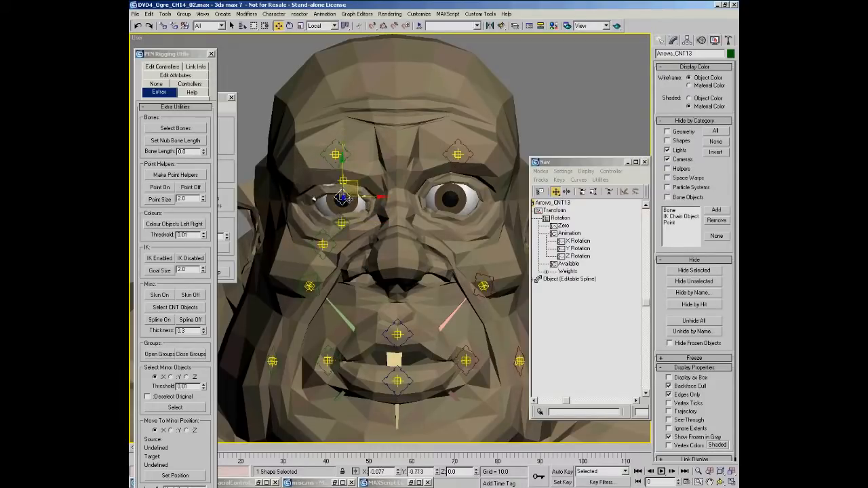
pyautogui.click(352, 184)
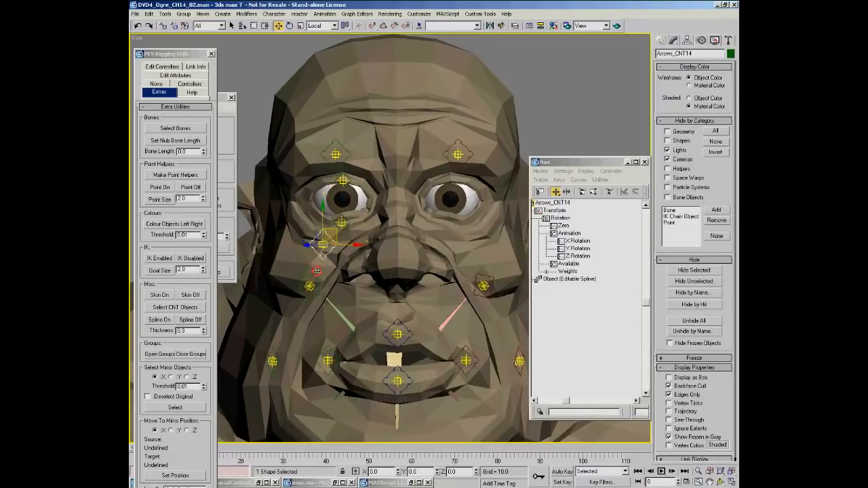
# Step: Test the control Arrows_CNT14 below the right eye by moving it up and sideways, cancelling the moves
pyautogui.click(322, 258)
pyautogui.moveTo(322, 257); pyautogui.dragTo(334, 241)
pyautogui.rightClick(334, 241)
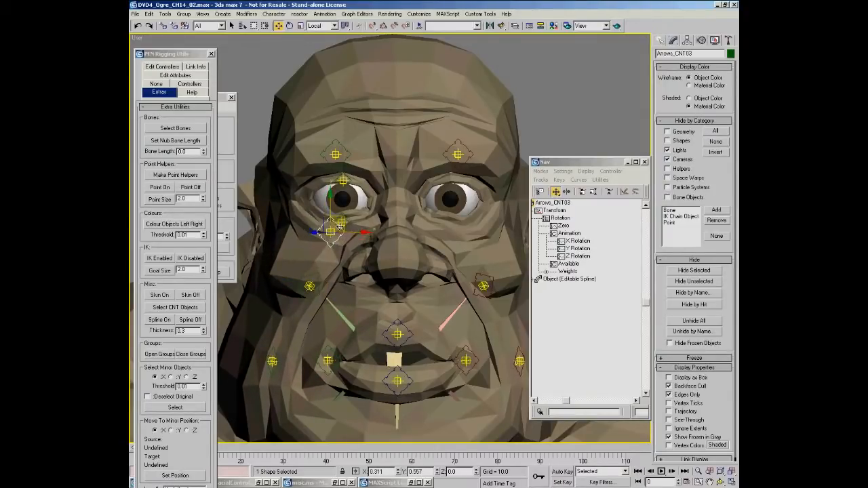
pyautogui.click(333, 235)
pyautogui.moveTo(333, 235); pyautogui.dragTo(335, 230)
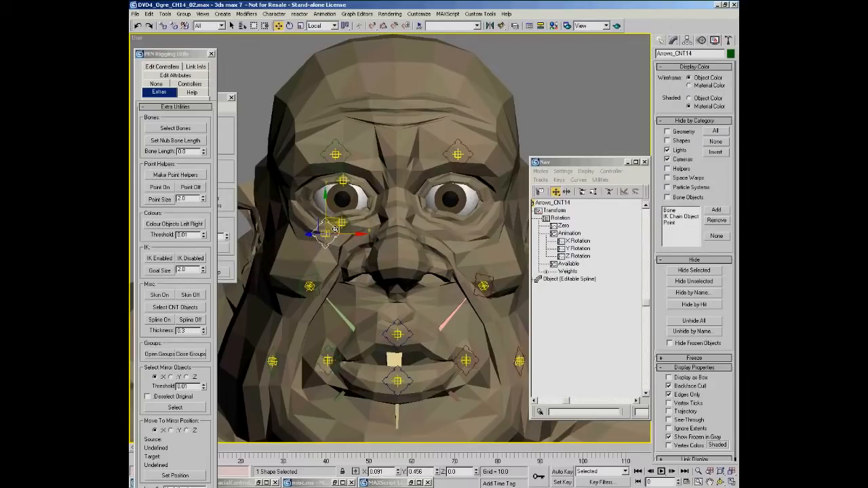
pyautogui.rightClick(326, 242)
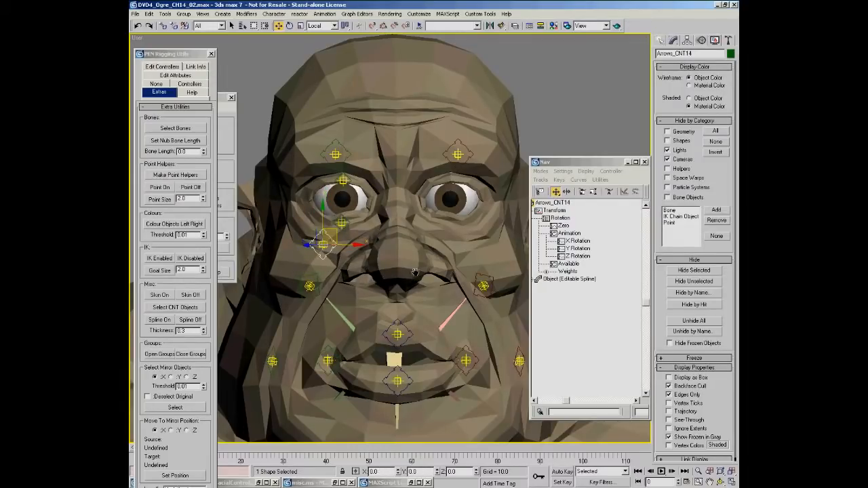
# Step: Make the objects on the Ogre Geo layer see-through, and close the layer manager
pyautogui.moveTo(415, 272); pyautogui.dragTo(416, 238, button='middle')
pyautogui.keyDown('alt'); pyautogui.moveTo(475, 216); pyautogui.dragTo(384, 233, button='middle'); pyautogui.keyUp('alt')
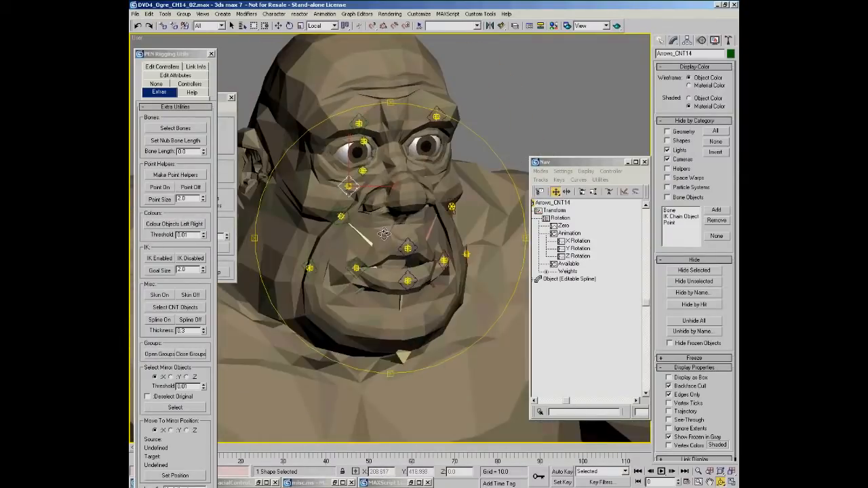
pyautogui.press('F3')
pyautogui.moveTo(414, 205)
pyautogui.keyDown('alt'); pyautogui.mouseDown(button='middle')
pyautogui.moveTo(400, 190)
pyautogui.moveTo(405, 209)
pyautogui.moveTo(314, 240)
pyautogui.mouseUp(button='middle'); pyautogui.keyUp('alt')
pyautogui.press('F3')
pyautogui.press('l')
pyautogui.rightClick(182, 341)
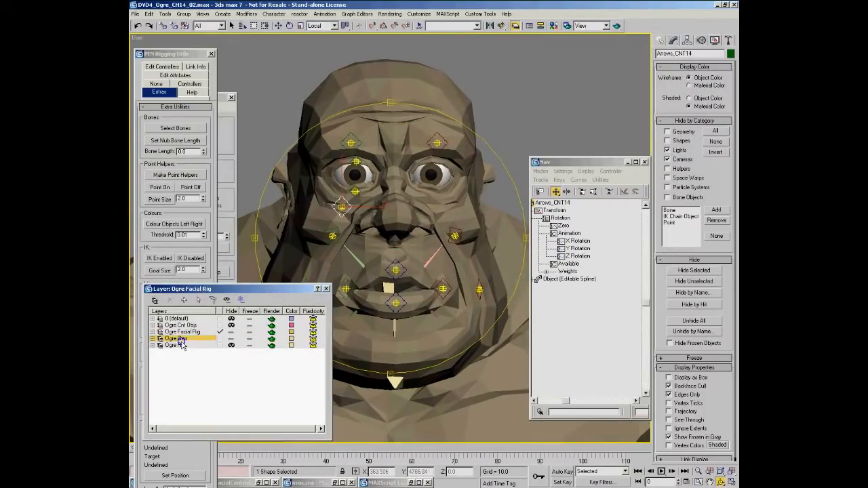
pyautogui.click(224, 419)
pyautogui.click(463, 373)
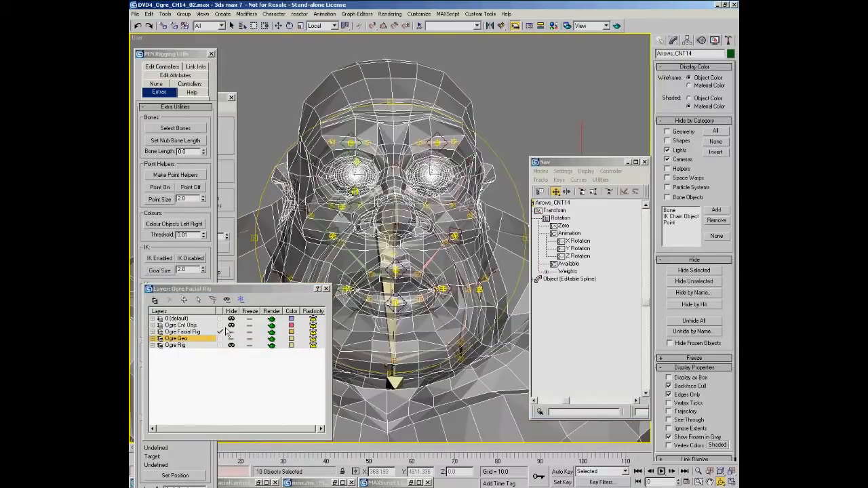
pyautogui.press('l')
# Step: Clone the right upper eyelid control Arrows_CNT12 together with its helper Arrows_CNT01_group11, placing the copy toward the nose
pyautogui.moveTo(429, 218); pyautogui.dragTo(332, 121)
pyautogui.hotkey('alt', 'z')
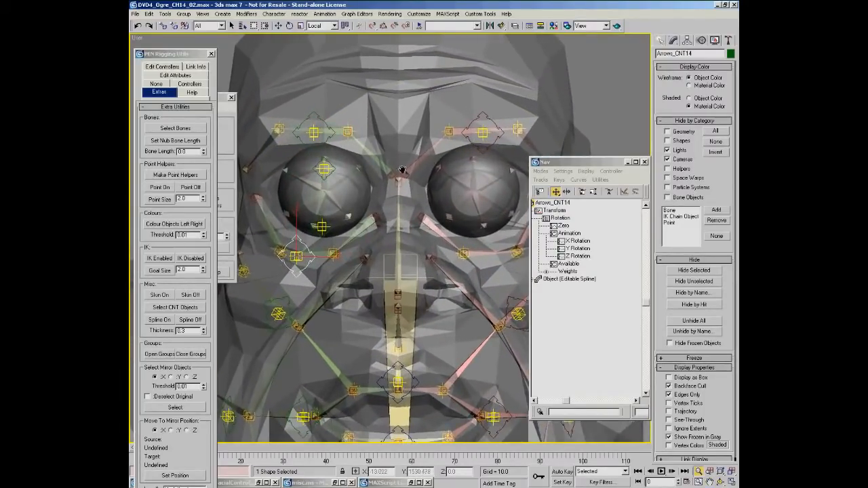
pyautogui.moveTo(354, 167); pyautogui.dragTo(339, 178, button='middle')
pyautogui.press('w')
pyautogui.click(308, 180)
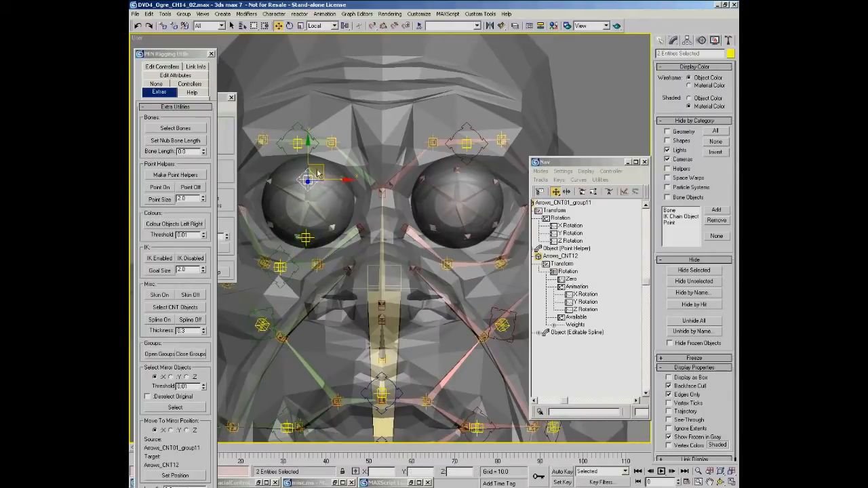
pyautogui.scroll(2, 317, 178)
pyautogui.keyDown('shift'); pyautogui.moveTo(332, 184); pyautogui.dragTo(366, 177); pyautogui.keyUp('shift')
pyautogui.press('Return')
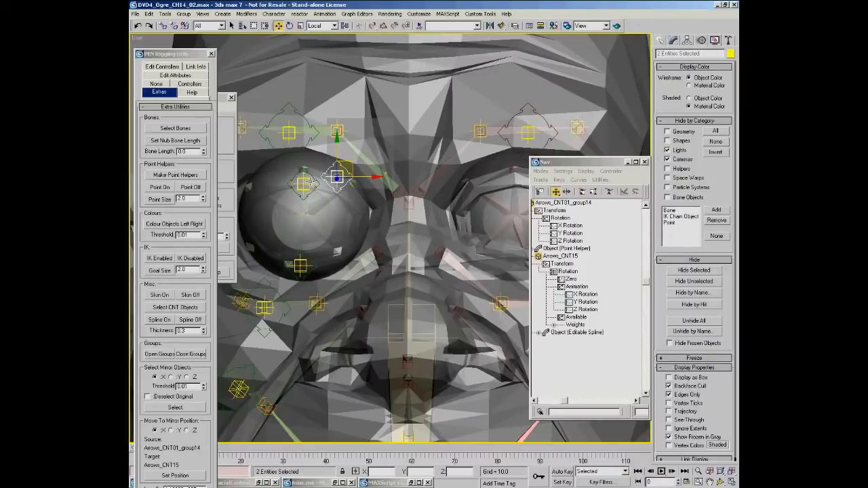
# Step: Mirror the cloned upper eyelid control to the left eye by running mirrorObjects() on the original and cloned helpers
pyautogui.click(307, 183)
pyautogui.keyDown('ctrl'); pyautogui.click(333, 179); pyautogui.keyUp('ctrl')
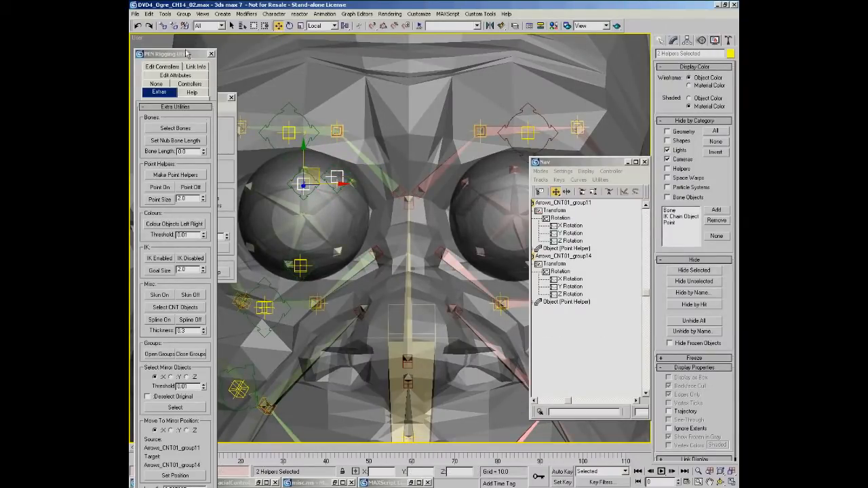
pyautogui.moveTo(188, 53); pyautogui.dragTo(189, 33)
pyautogui.click(156, 482)
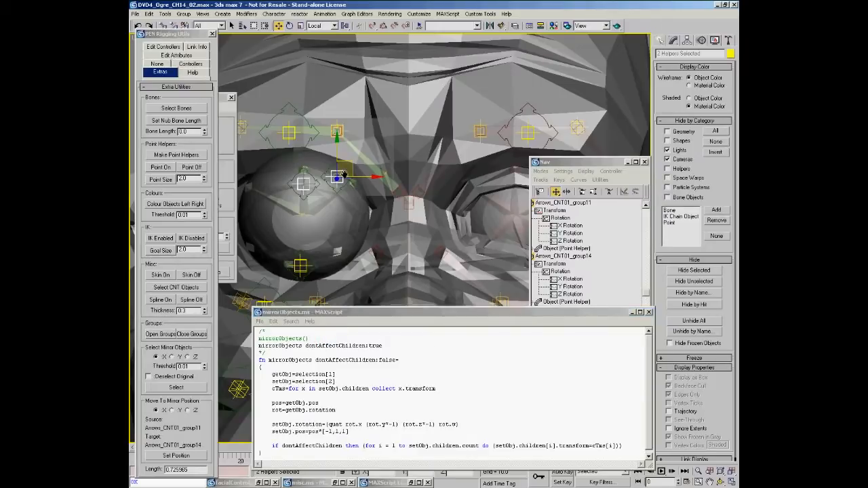
pyautogui.scroll(3, 321, 202)
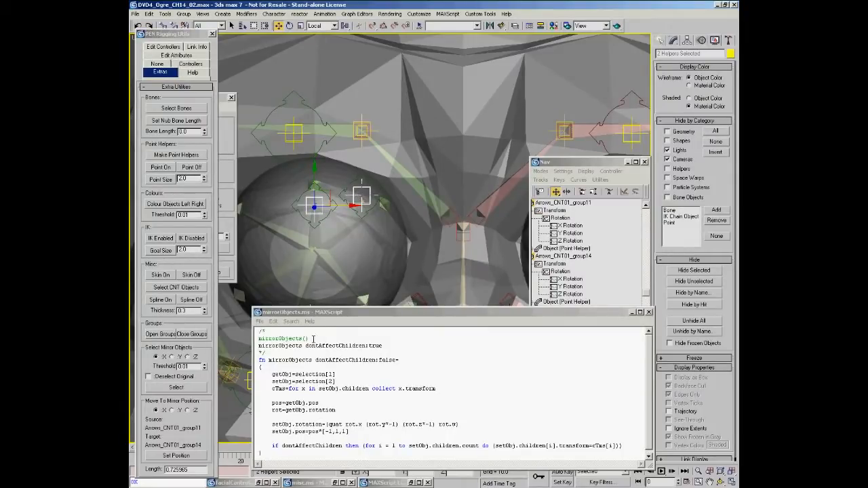
pyautogui.click(312, 337)
pyautogui.hotkey('shift', 'Return')
# Step: Clone the right lower eyelid control together with its helper Arrows_CNT01_group12, placing the copy toward the nose
pyautogui.moveTo(461, 218)
pyautogui.mouseDown(button='middle')
pyautogui.moveTo(354, 205)
pyautogui.moveTo(434, 179)
pyautogui.mouseUp(button='middle')
pyautogui.scroll(-2, 350, 205)
pyautogui.moveTo(252, 251); pyautogui.dragTo(280, 215, button='middle')
pyautogui.scroll(3, 280, 215)
pyautogui.press('w')
pyautogui.click(326, 212)
pyautogui.keyDown('shift'); pyautogui.moveTo(325, 212); pyautogui.dragTo(365, 203); pyautogui.keyUp('shift')
pyautogui.press('Return')
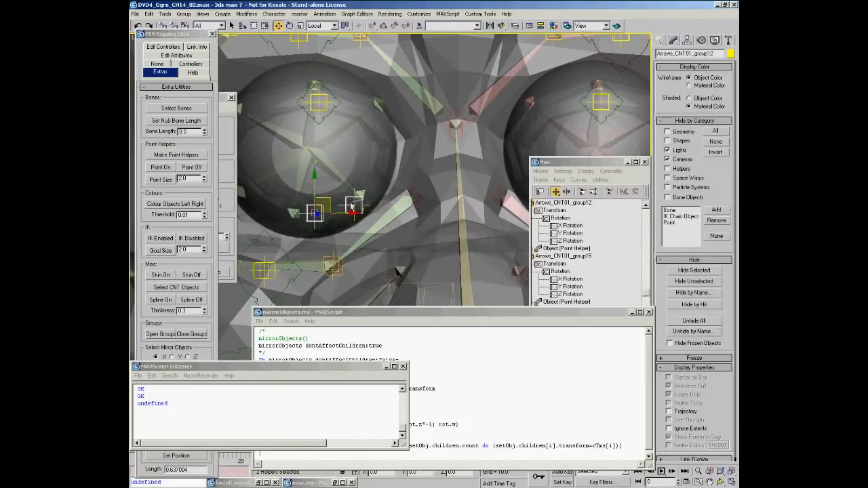